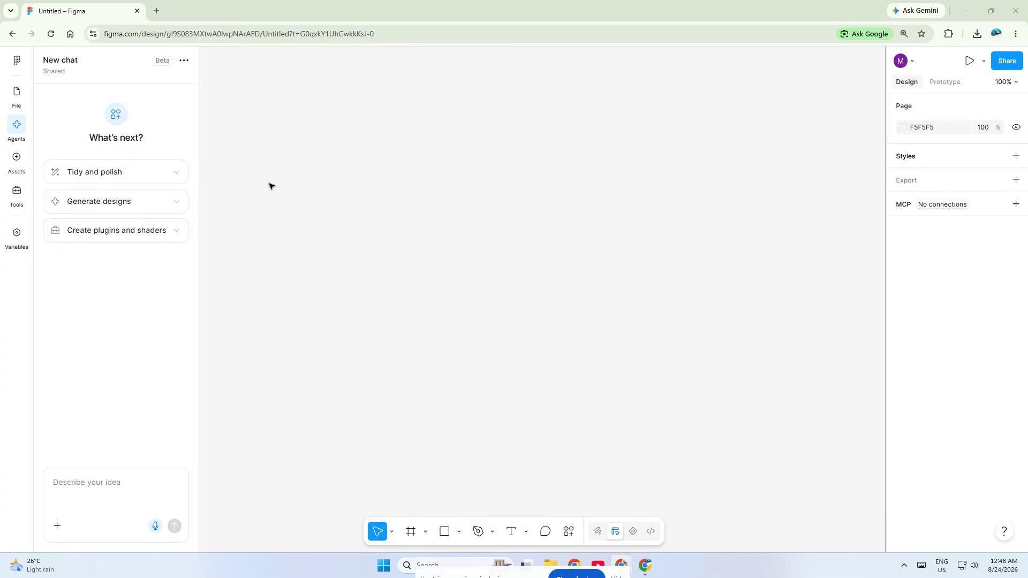
Draw a new frame about 345 × 207 on the empty canvas
{"action": "key", "text": "f"}
{"action": "left_click_drag", "start_coordinate": [271, 192], "coordinate": [474, 314]}
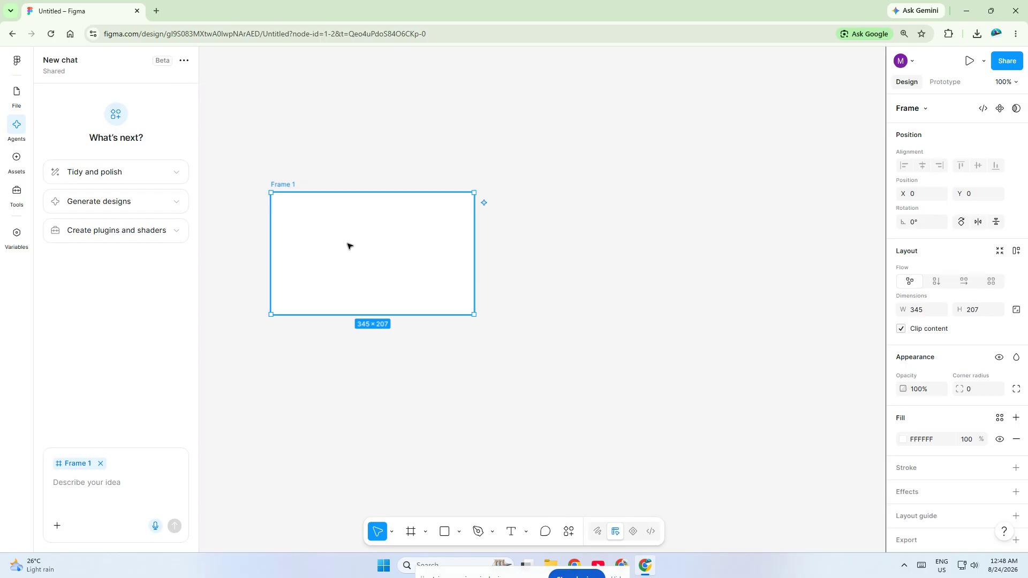
Add the text "BEFORE HOVER CARD FRAME" inside the frame and move it to the frame's centre
{"action": "key", "text": "t"}
{"action": "left_click", "coordinate": [321, 235]}
{"action": "type", "text": "SA"}
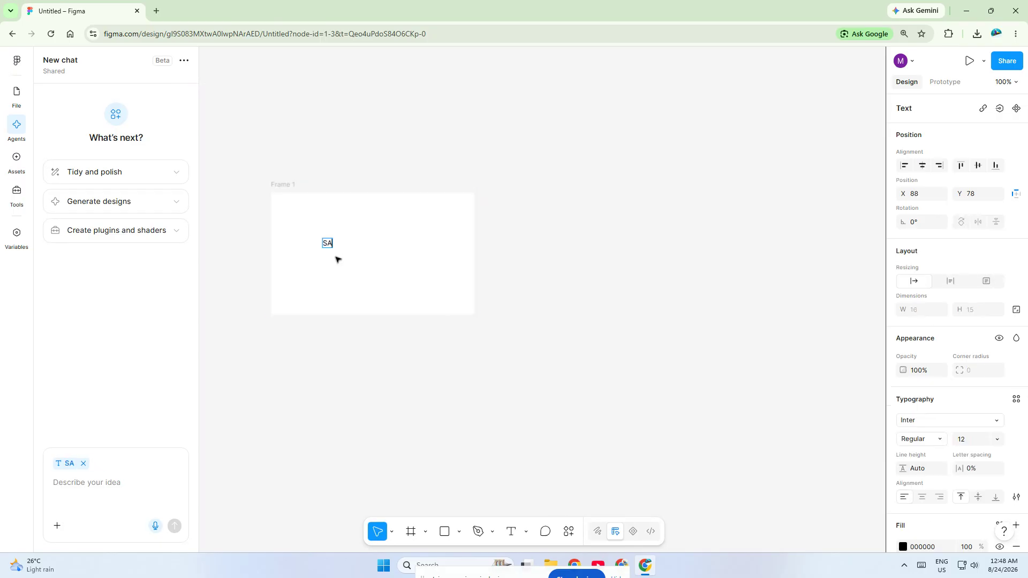
{"action": "type", "text": "MMPLE"}
{"action": "key", "text": "BackSpace"}
{"action": "key", "text": "BackSpace"}
{"action": "key", "text": "BackSpace"}
{"action": "key", "text": "BackSpace"}
{"action": "key", "text": "ctrl+a"}
{"action": "type", "text": "F"}
{"action": "type", "text": "EGUIN"}
{"action": "key", "text": "BackSpace"}
{"action": "key", "text": "BackSpace"}
{"action": "key", "text": "BackSpace"}
{"action": "key", "text": "BackSpace"}
{"action": "type", "text": "FORE HOVER CARD FRAME"}
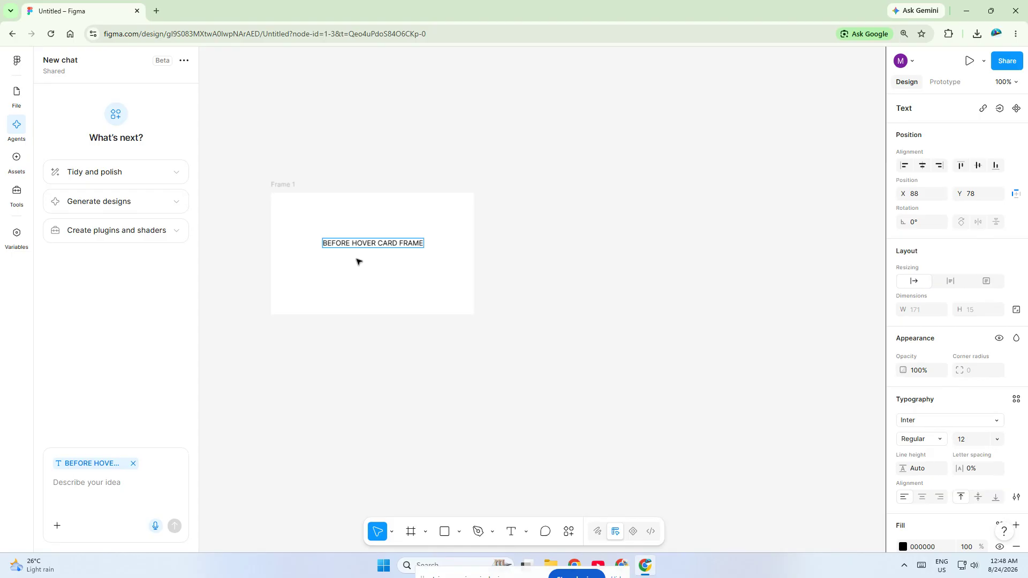
{"action": "key", "text": "Escape"}
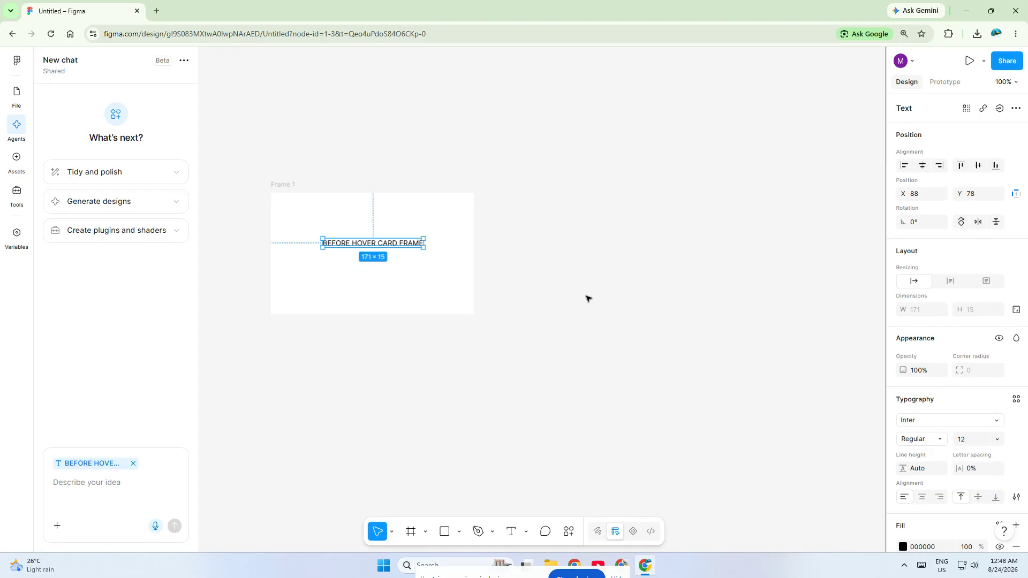
{"action": "left_click_drag", "start_coordinate": [387, 250], "coordinate": [387, 256]}
{"action": "left_click", "coordinate": [478, 211]}
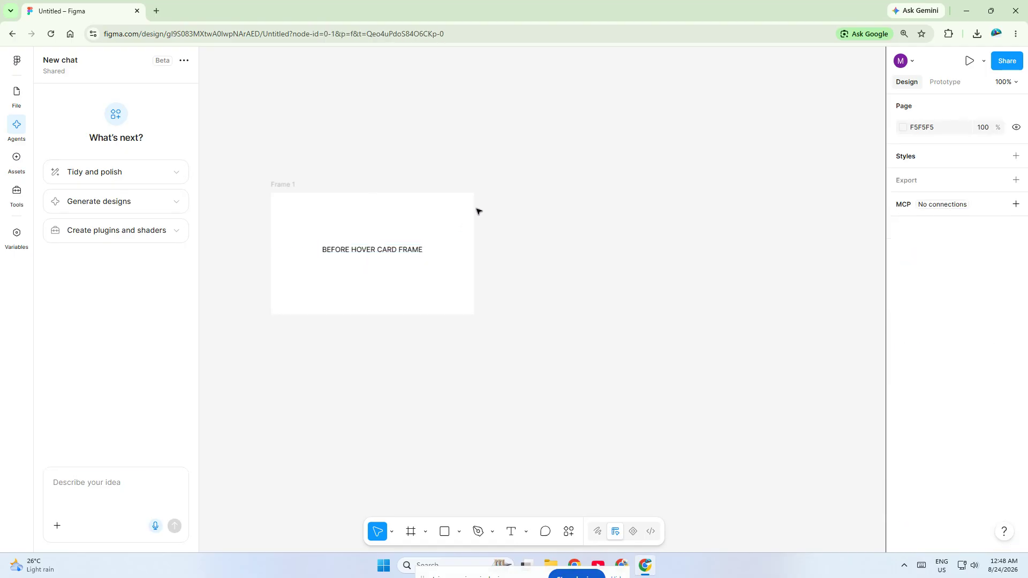
Convert the frame into a component and add a second variant to it
{"action": "left_click", "coordinate": [282, 187]}
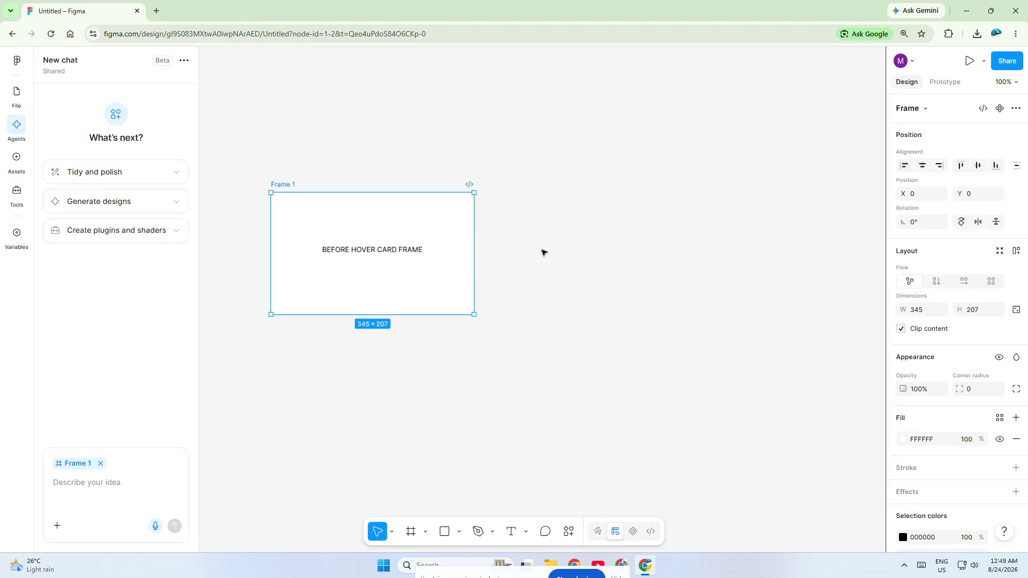
{"action": "mouse_move", "coordinate": [463, 210]}
{"action": "left_click", "coordinate": [1000, 109]}
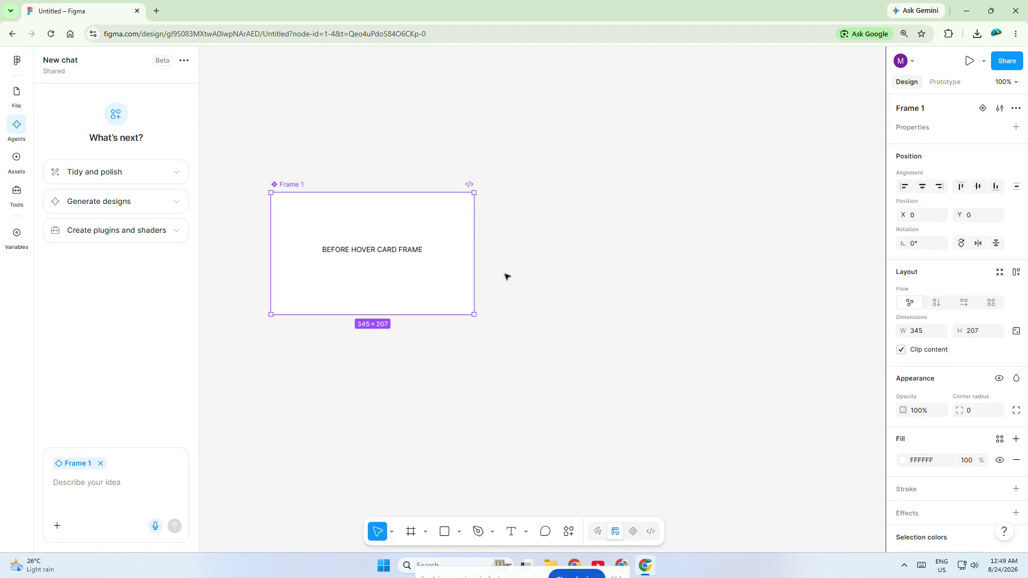
{"action": "left_click", "coordinate": [987, 111]}
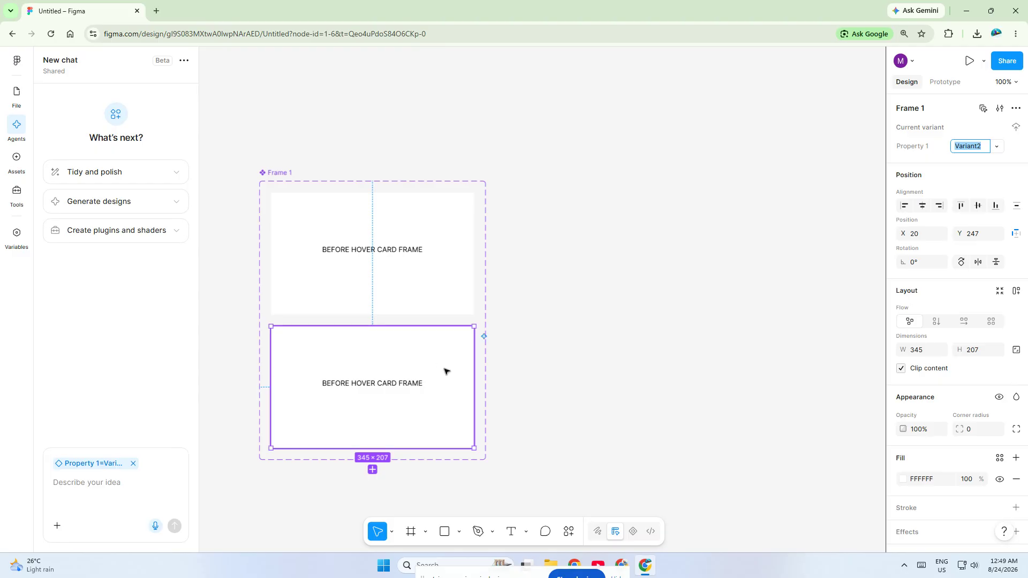
Show the file's layers and change the second variant's text to "AFTER HOVER CARD FRAME"
{"action": "left_click", "coordinate": [394, 385]}
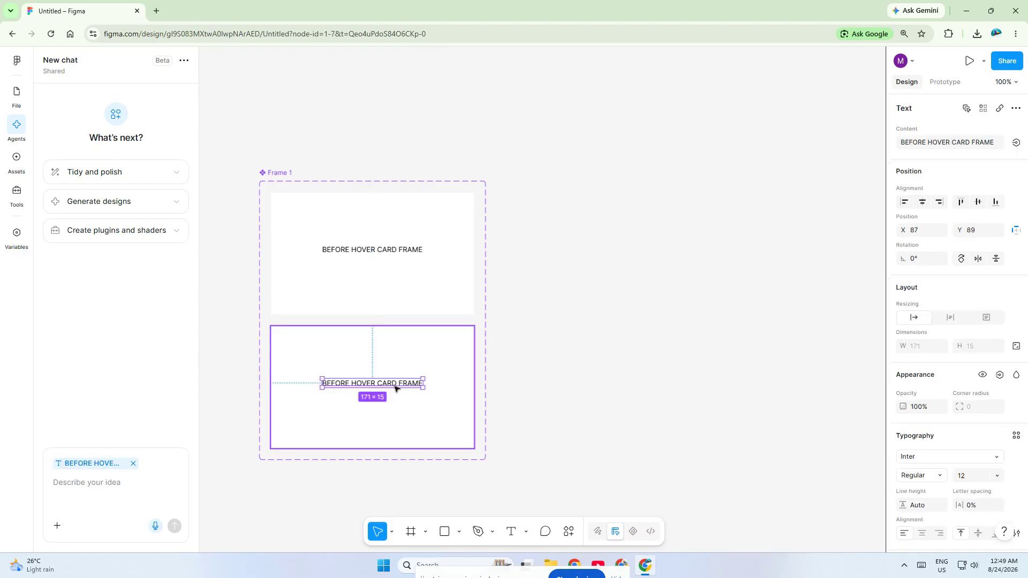
{"action": "double_click", "coordinate": [351, 384]}
{"action": "left_click", "coordinate": [309, 220]}
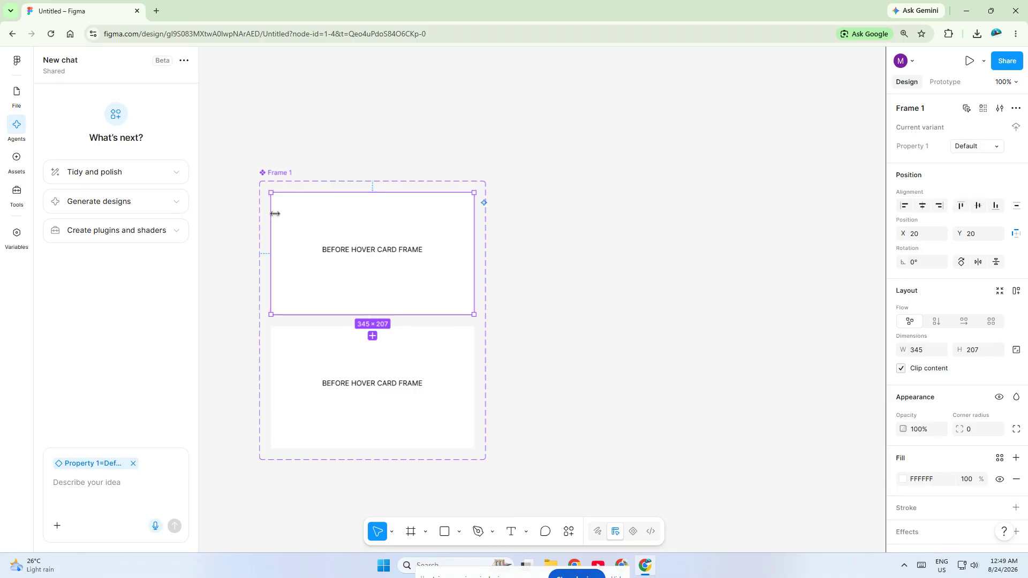
{"action": "left_click", "coordinate": [16, 92]}
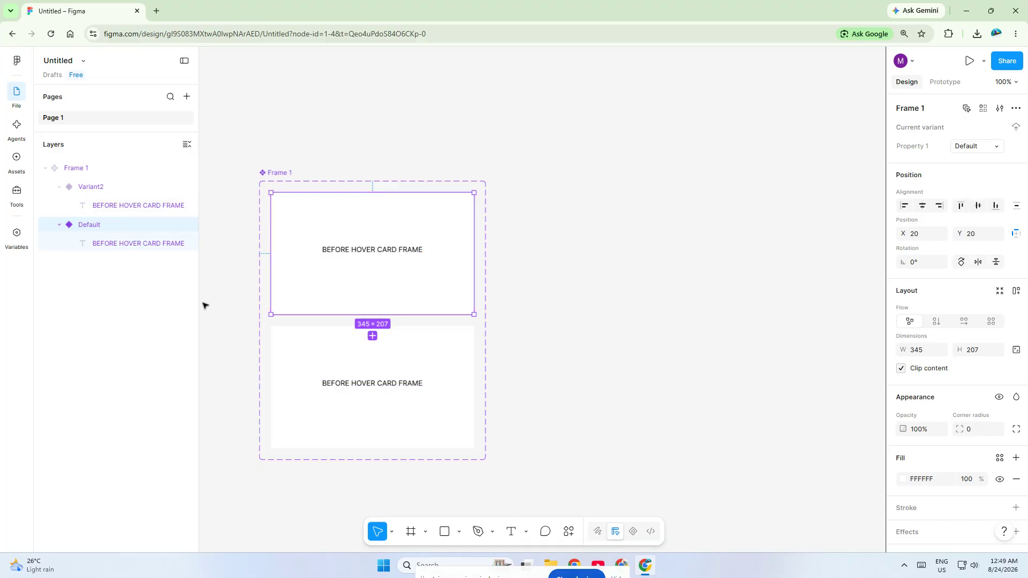
{"action": "left_click", "coordinate": [313, 388]}
{"action": "double_click", "coordinate": [338, 386]}
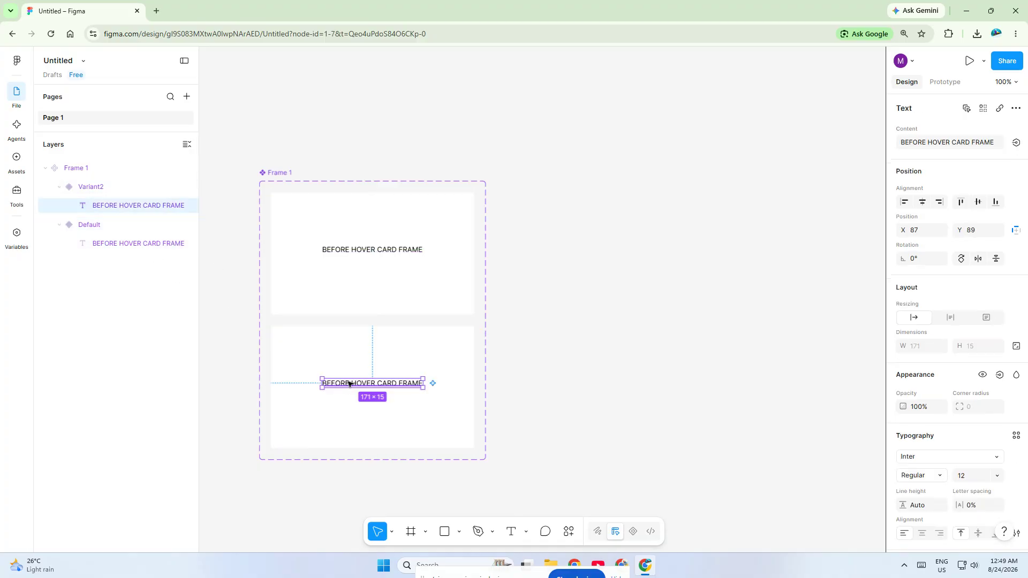
{"action": "double_click", "coordinate": [348, 382]}
{"action": "left_click", "coordinate": [343, 383]}
{"action": "double_click", "coordinate": [344, 384]}
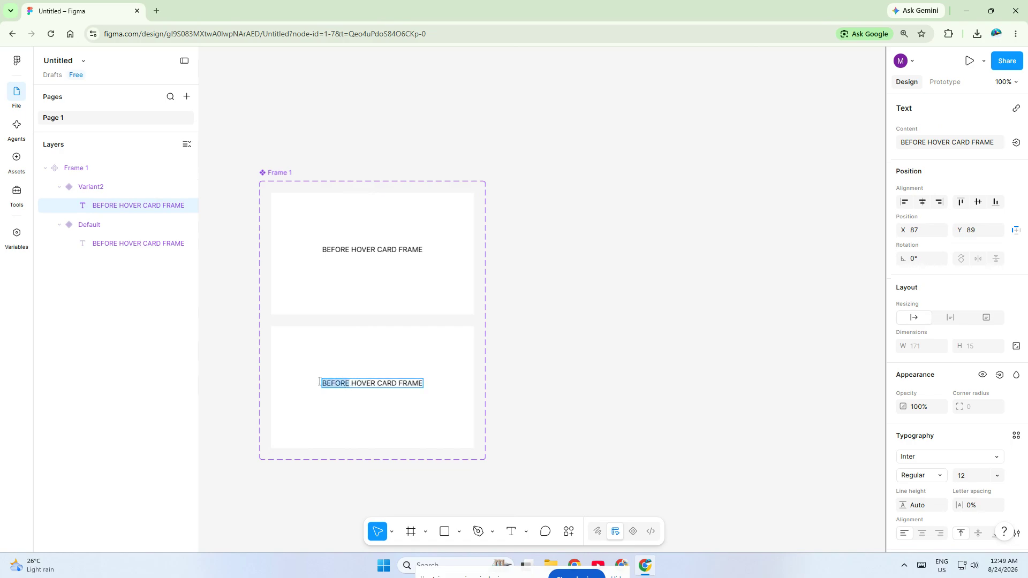
{"action": "type", "text": "AFTER"}
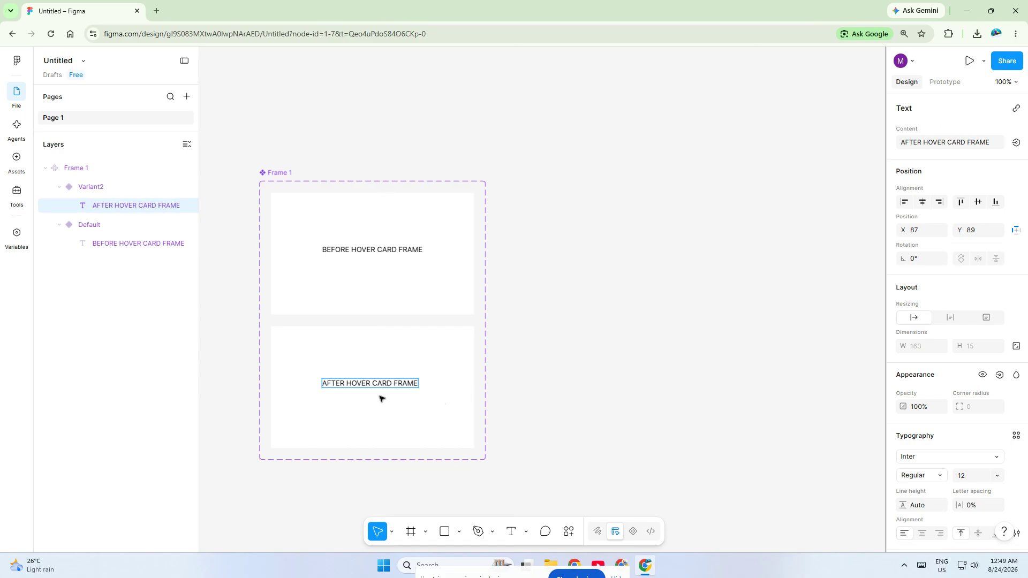
{"action": "key", "text": "Escape"}
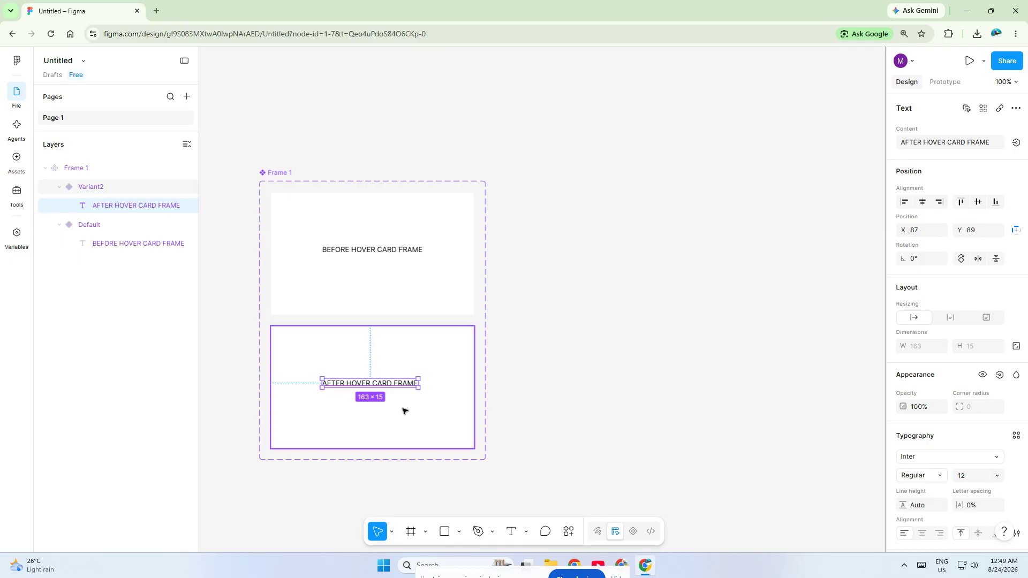
Set the fill of the Variant2 card to red, #FF0000
{"action": "left_click", "coordinate": [427, 415]}
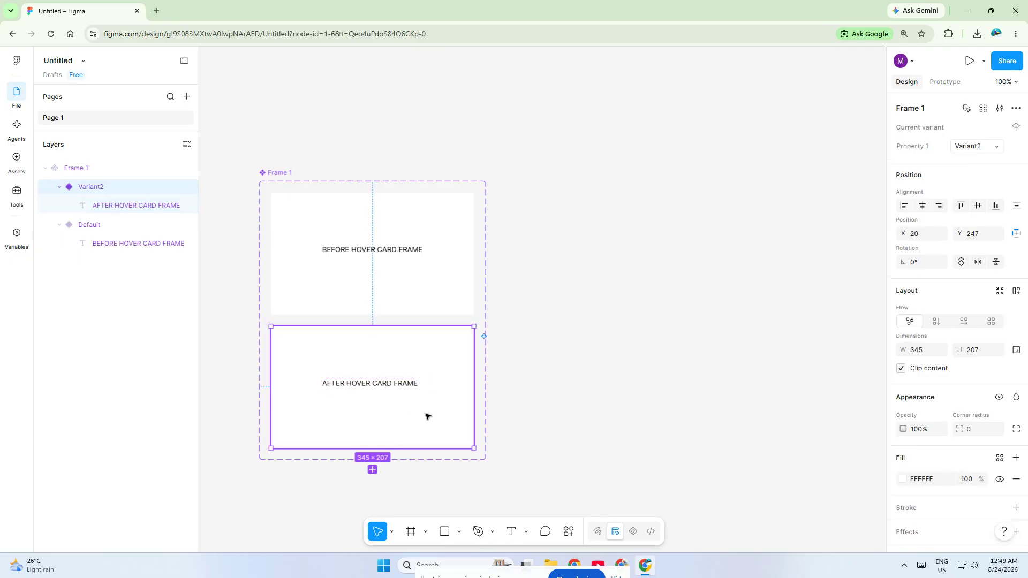
{"action": "left_click", "coordinate": [921, 479]}
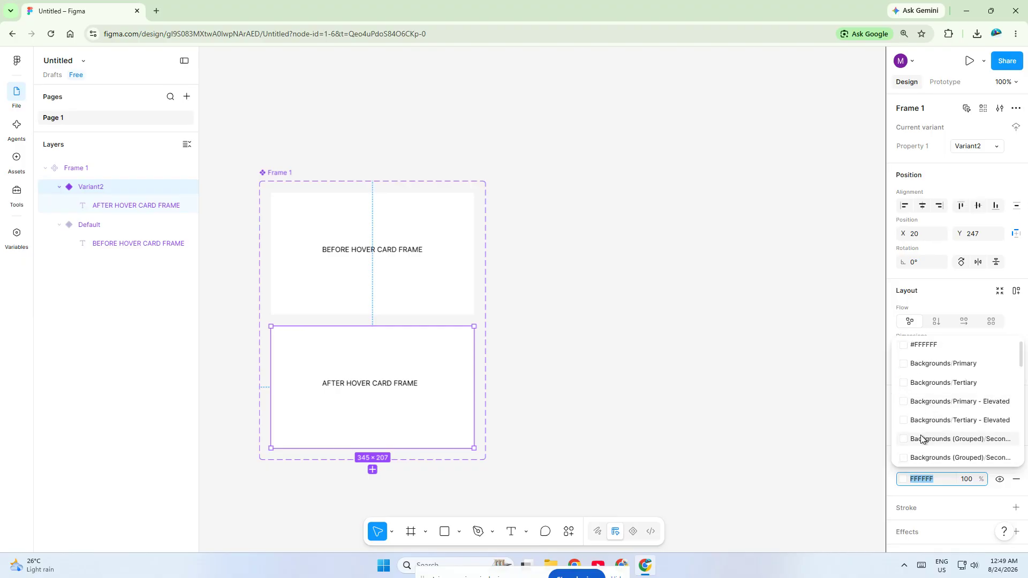
{"action": "scroll", "coordinate": [990, 394], "scroll_direction": "down", "scroll_amount": 10}
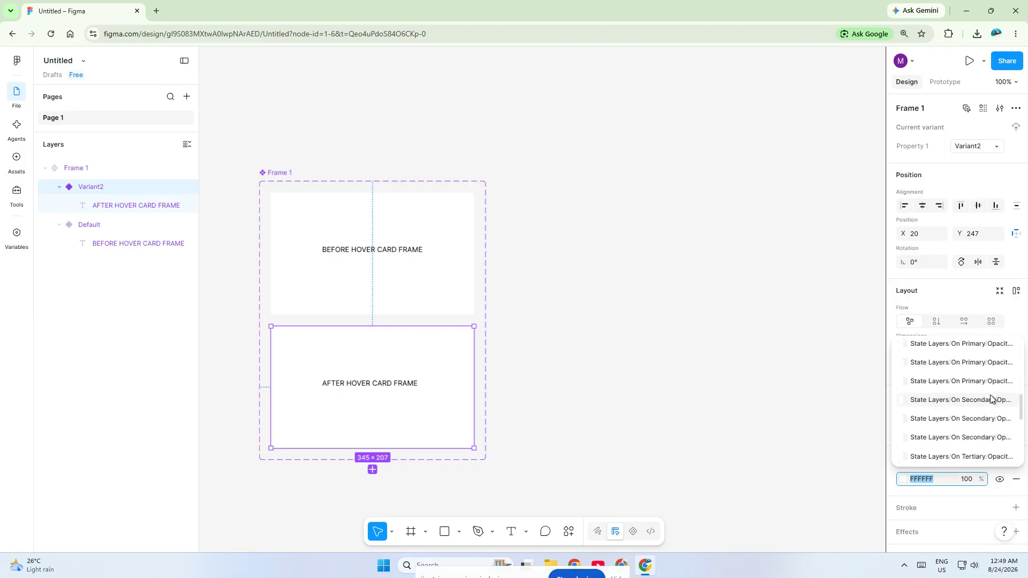
{"action": "type", "text": "RED"}
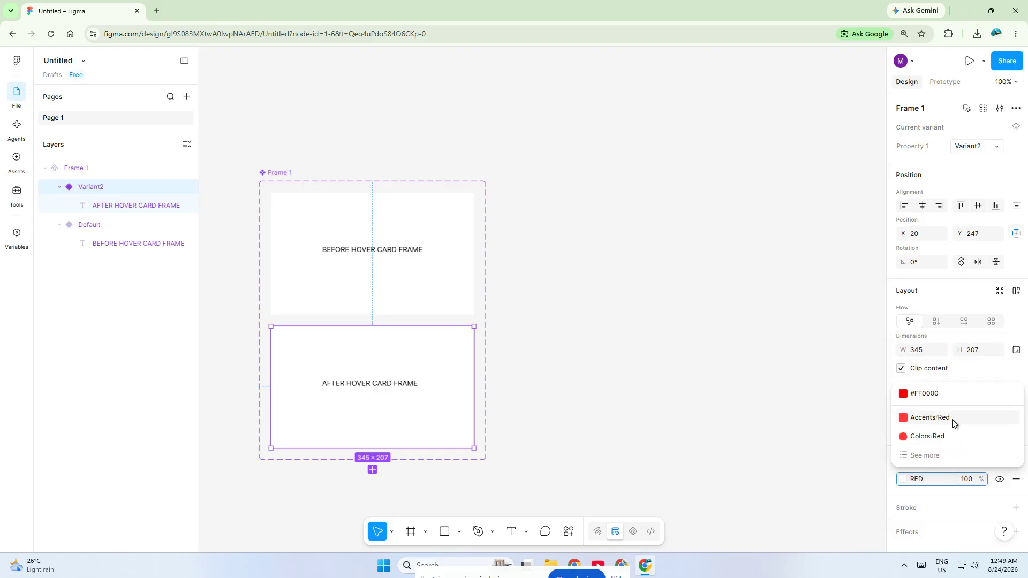
{"action": "left_click", "coordinate": [952, 395]}
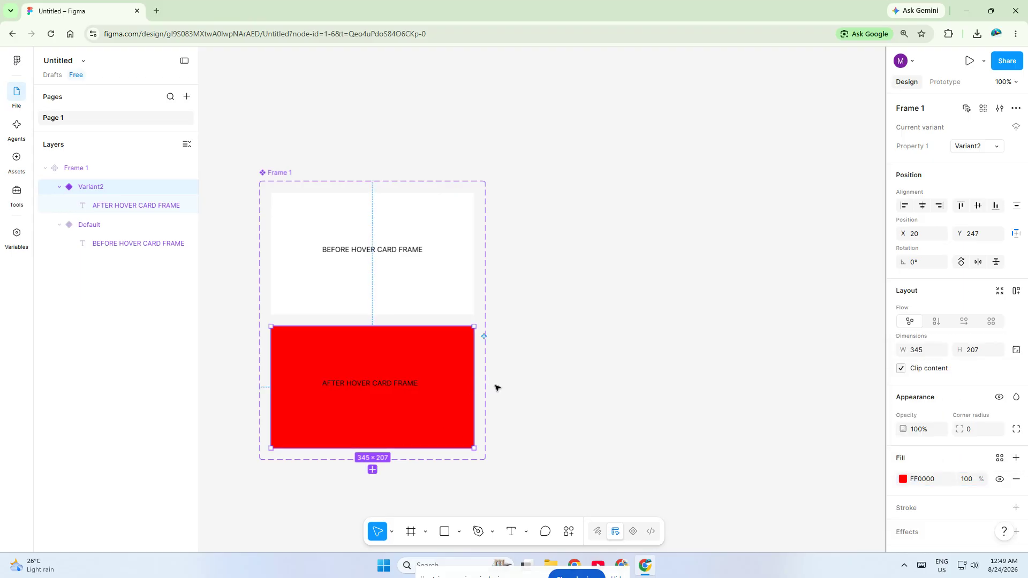
{"action": "left_click", "coordinate": [511, 370]}
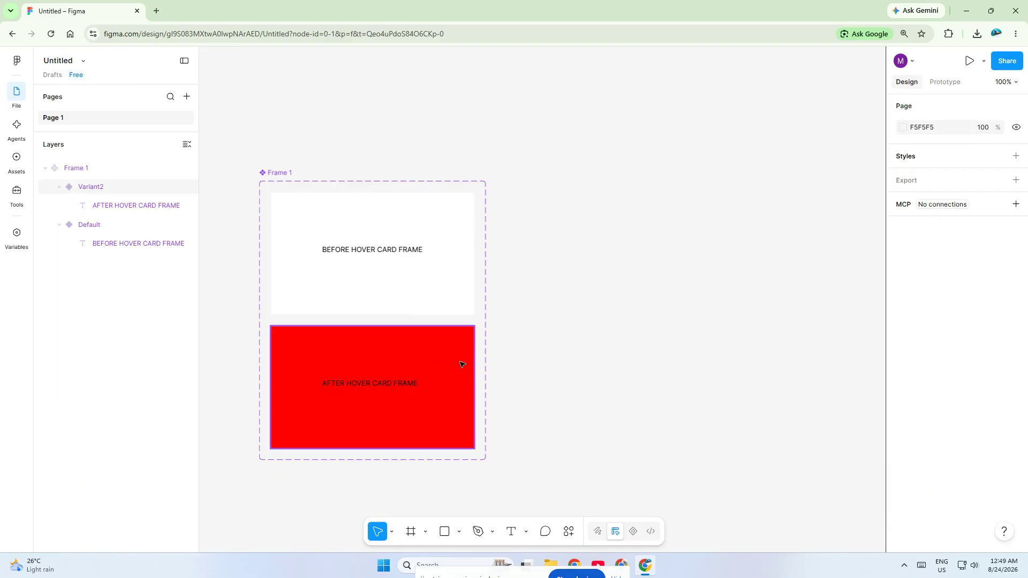
{"action": "left_click", "coordinate": [392, 341]}
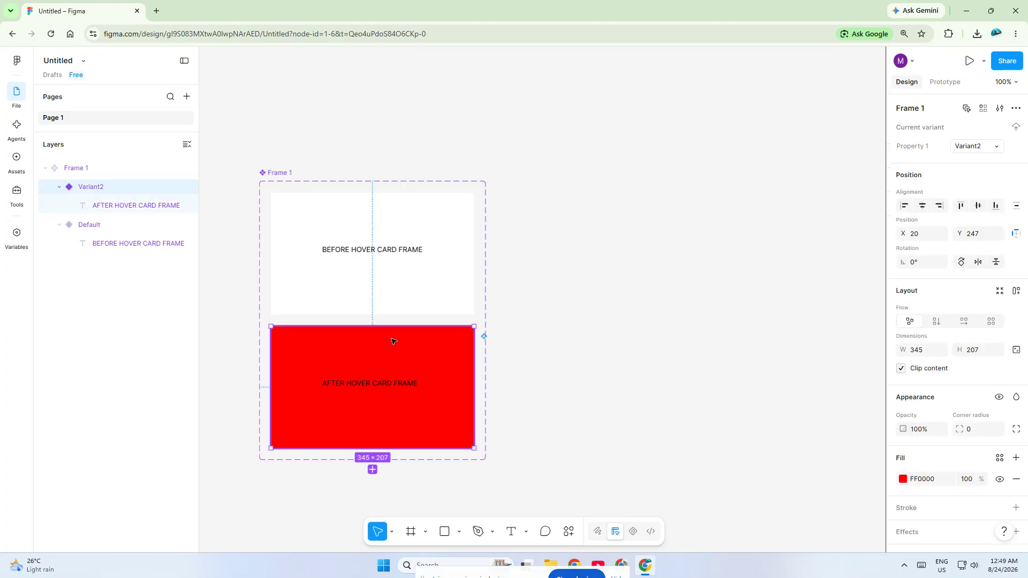
{"action": "double_click", "coordinate": [100, 186]}
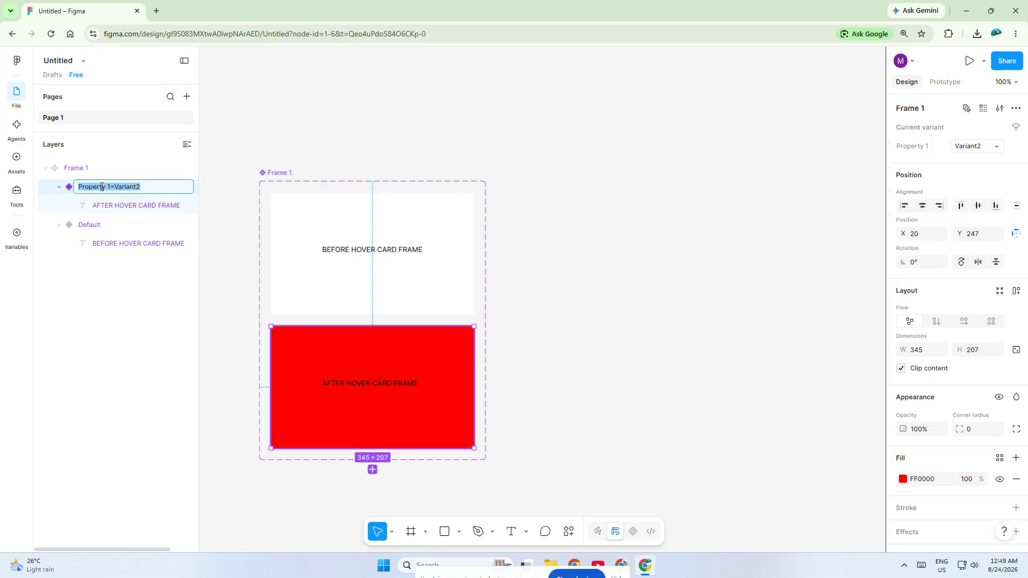
{"action": "left_click", "coordinate": [121, 297]}
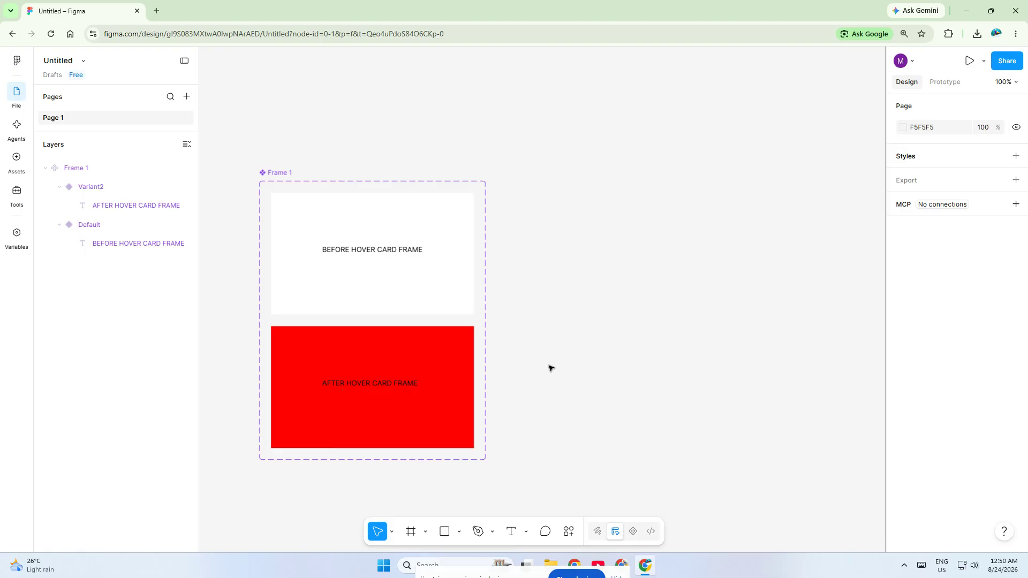
Switch to prototyping, dismiss the Figma Make promotion, and connect the Default variant to Variant2
{"action": "left_click", "coordinate": [944, 84]}
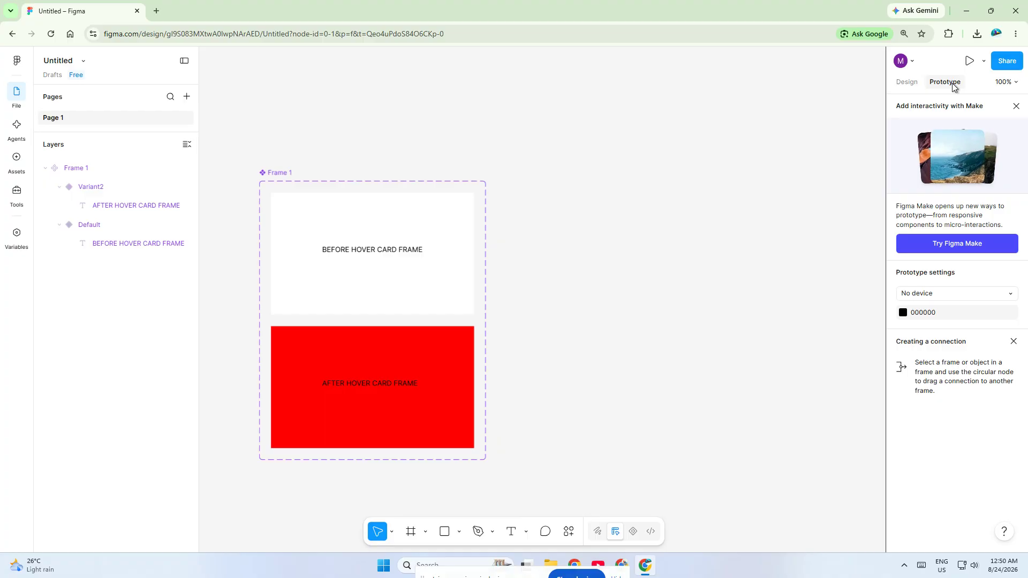
{"action": "left_click", "coordinate": [1015, 106]}
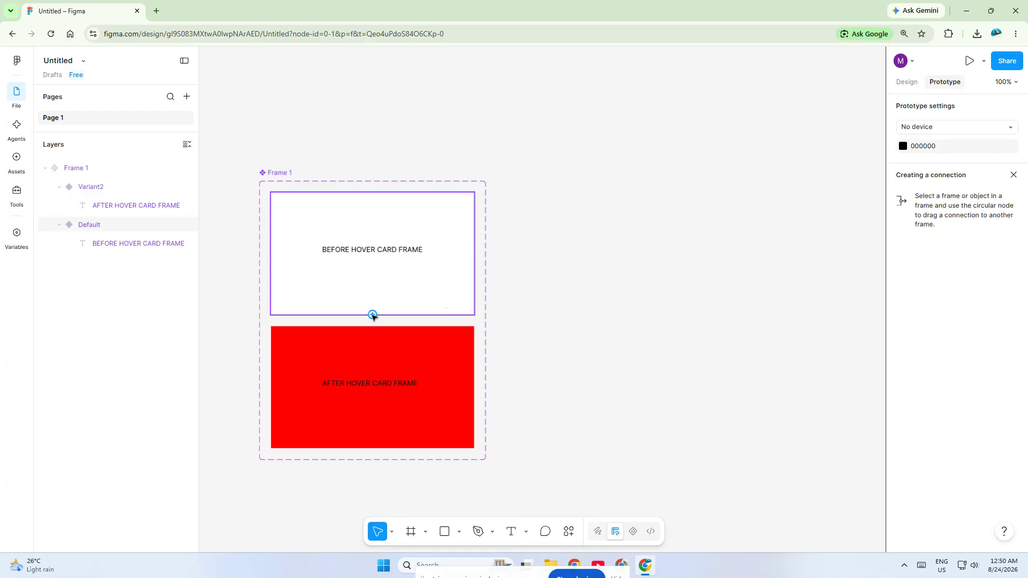
{"action": "left_click_drag", "start_coordinate": [373, 316], "coordinate": [372, 339]}
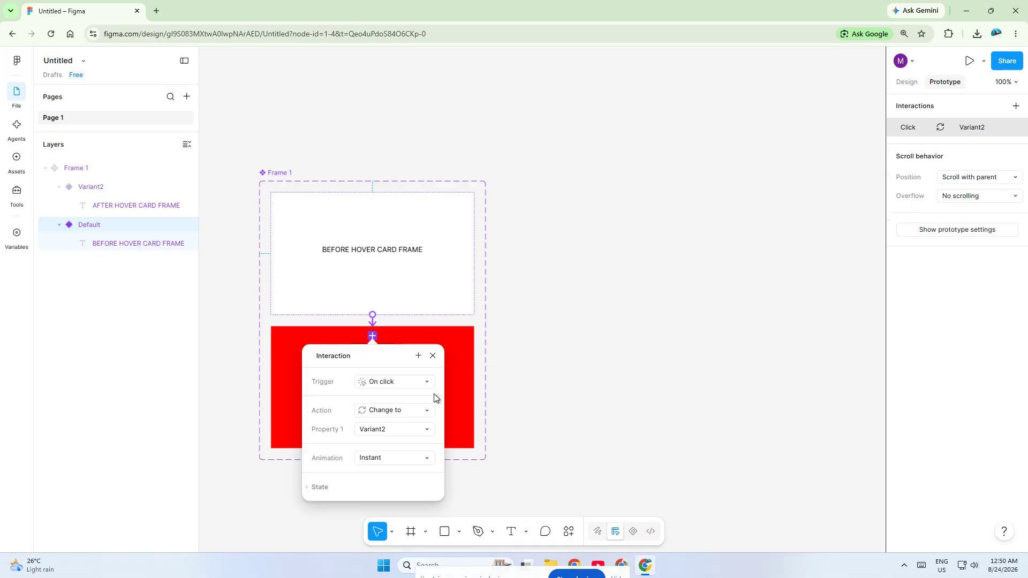
Set the interaction's trigger to While hovering and its animation to Smart animate
{"action": "left_click", "coordinate": [407, 382]}
{"action": "left_click", "coordinate": [411, 411]}
{"action": "left_click", "coordinate": [380, 464]}
{"action": "left_click", "coordinate": [381, 472]}
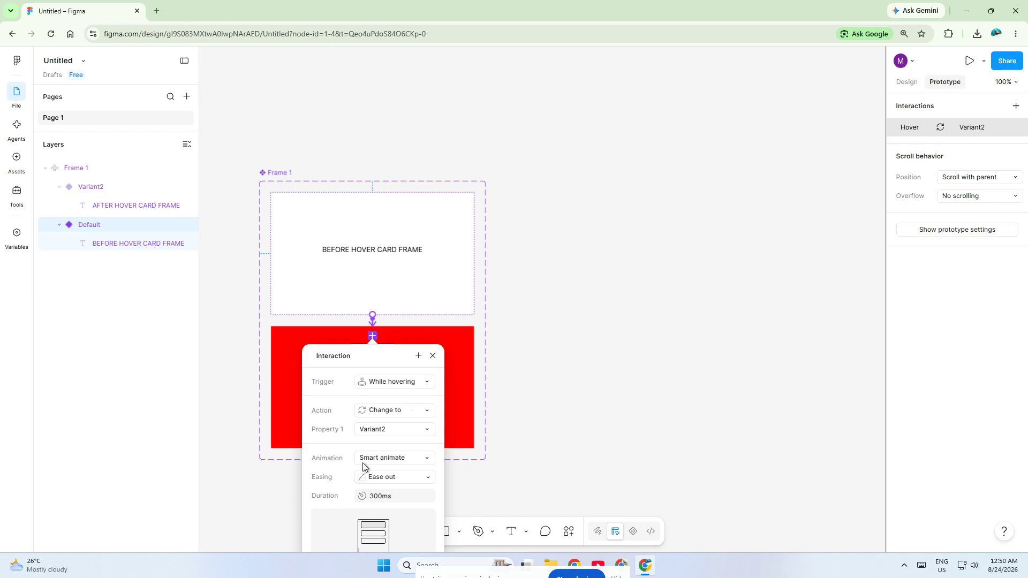
Set the hover animation's duration to 500 ms and close the interaction settings
{"action": "scroll", "coordinate": [362, 463], "scroll_direction": "down", "scroll_amount": 1}
{"action": "left_click", "coordinate": [382, 438]}
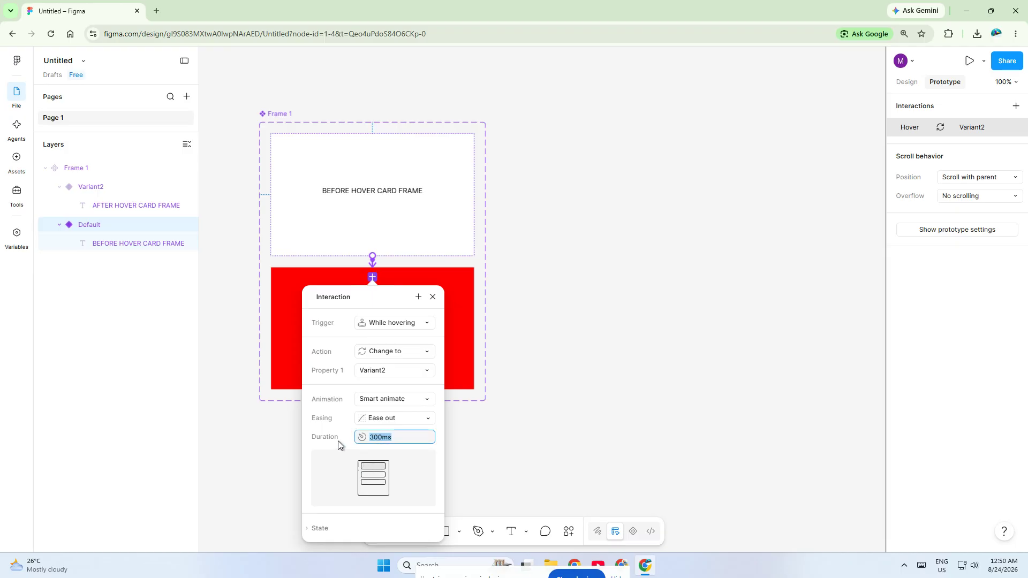
{"action": "type", "text": "500"}
{"action": "key", "text": "Return"}
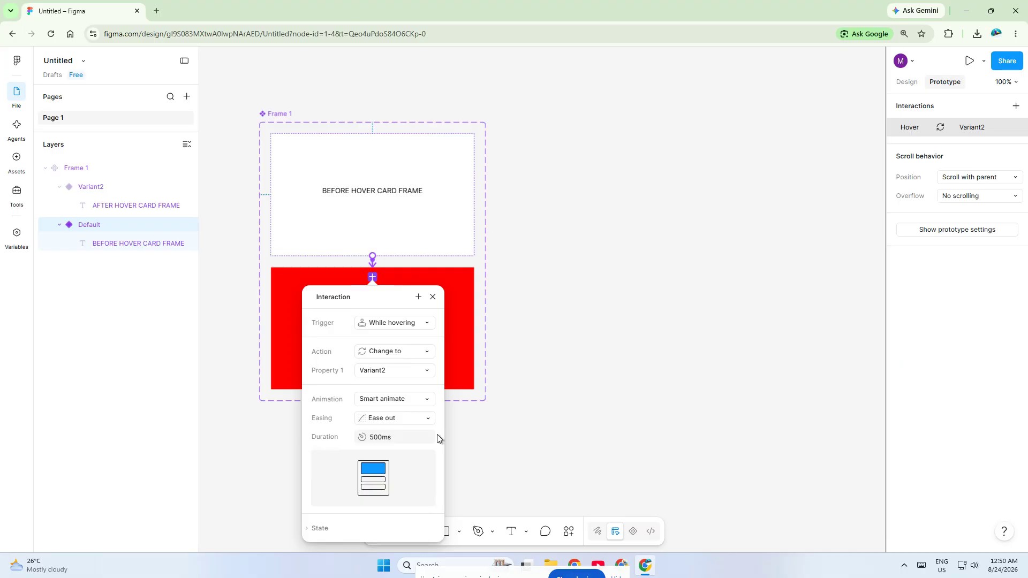
{"action": "left_click", "coordinate": [533, 374]}
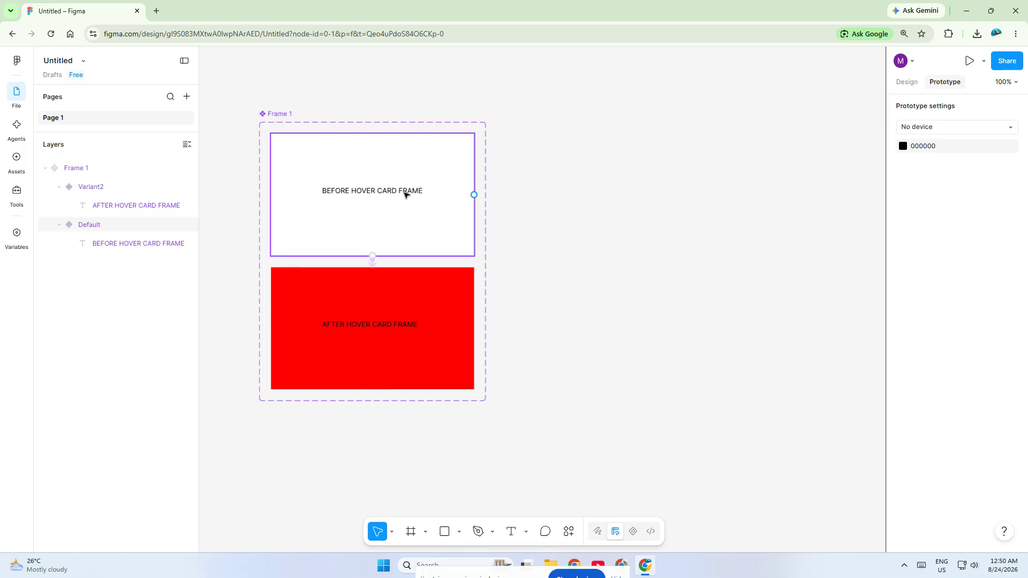
Try to present the prototype to preview the hover card
{"action": "left_click", "coordinate": [968, 61]}
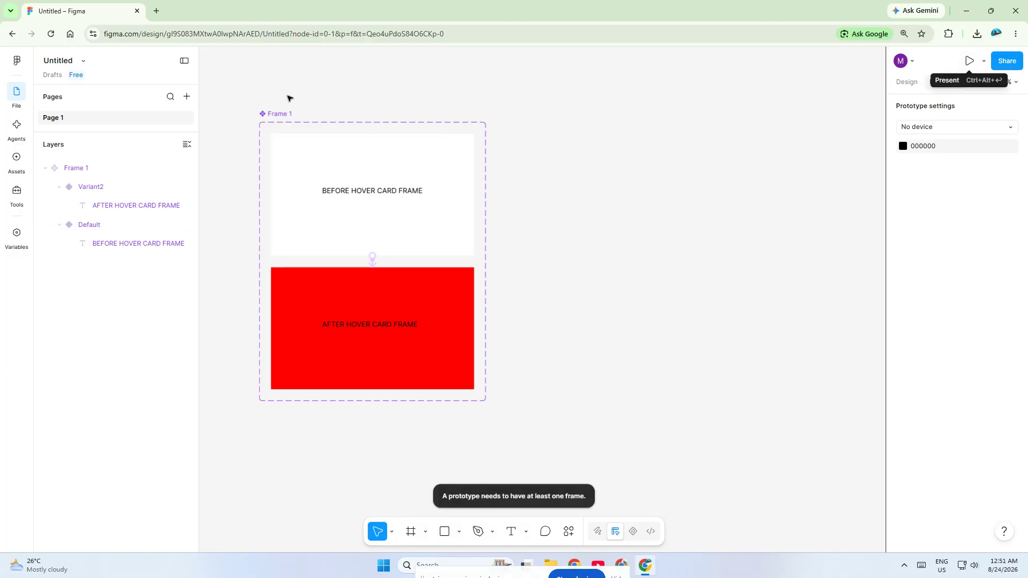
{"action": "left_click", "coordinate": [289, 114]}
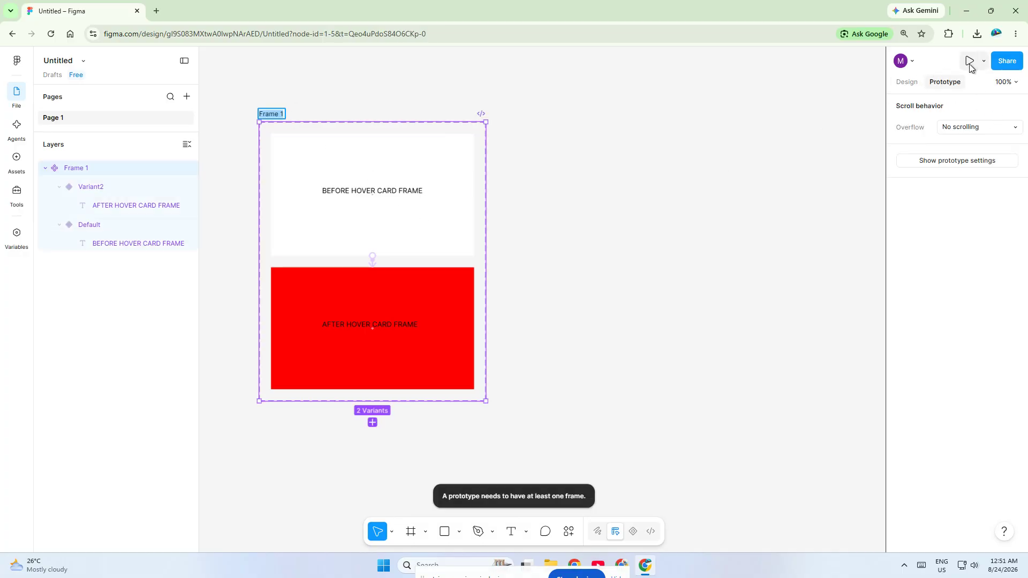
{"action": "left_click", "coordinate": [702, 211]}
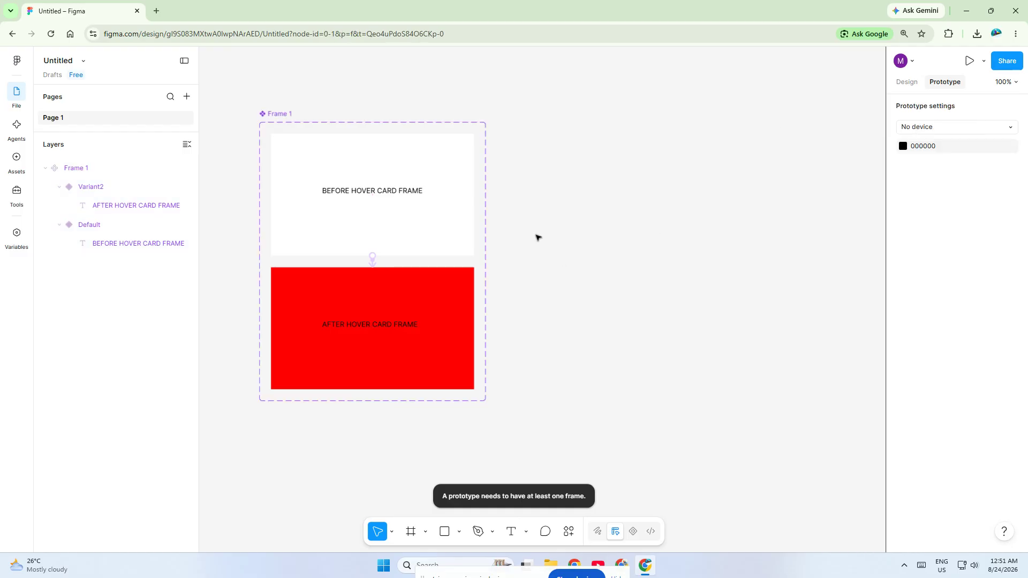
Draw an empty frame about 489 × 501 beside the hover card component set
{"action": "scroll", "coordinate": [598, 274], "scroll_direction": "up", "scroll_amount": 1}
{"action": "scroll", "coordinate": [600, 277], "scroll_direction": "down", "scroll_amount": 1}
{"action": "key", "text": "f"}
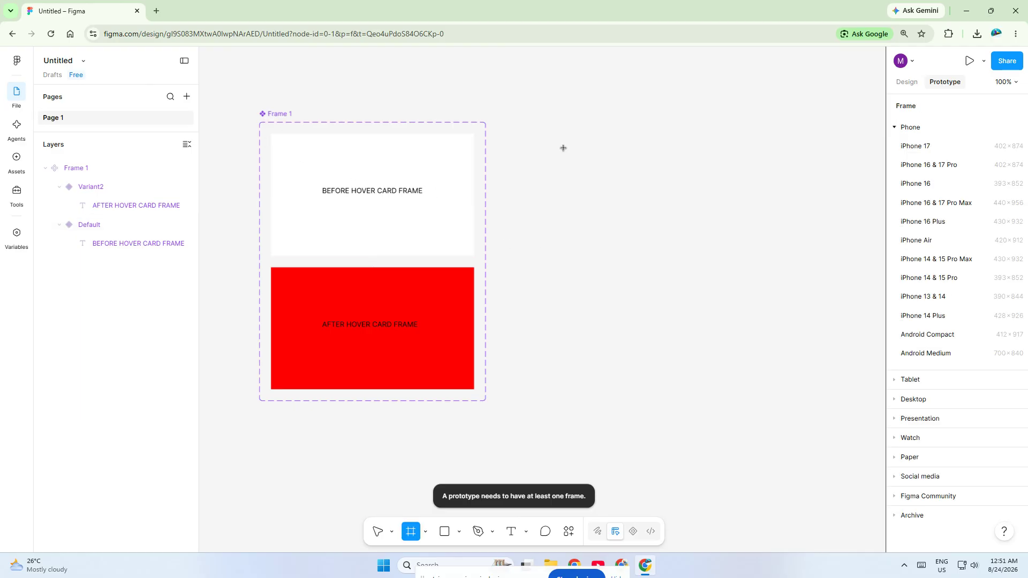
{"action": "left_click", "coordinate": [560, 134]}
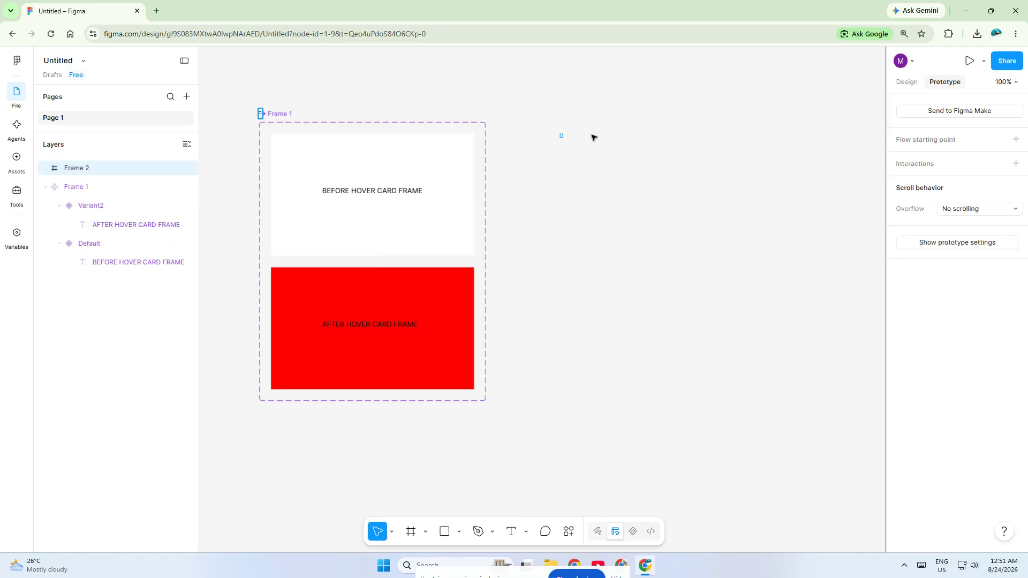
{"action": "key", "text": "f"}
{"action": "left_click_drag", "start_coordinate": [571, 137], "coordinate": [859, 432]}
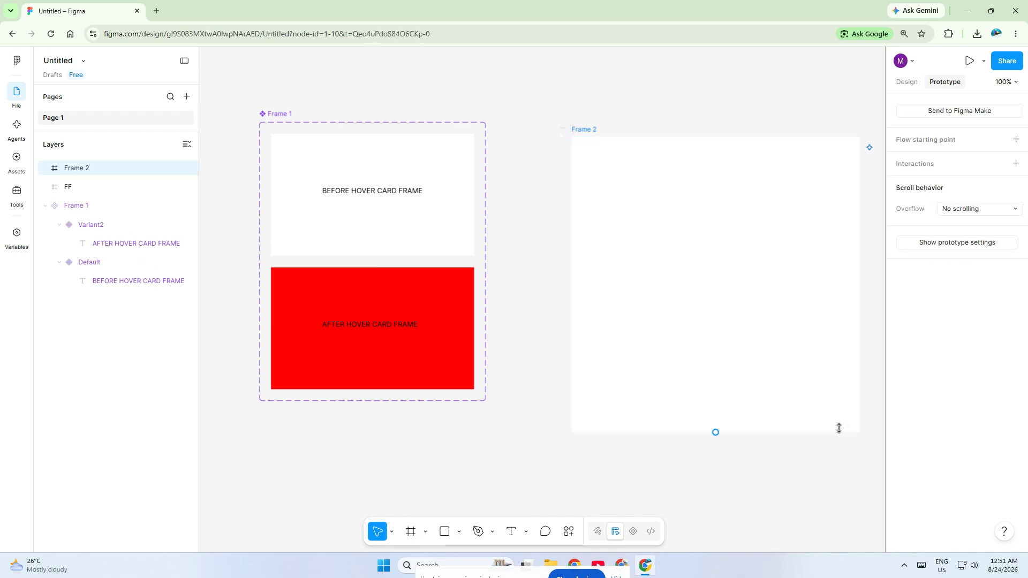
Place an instance of the hover card component from this file's assets in the middle of the new frame
{"action": "left_click", "coordinate": [17, 157]}
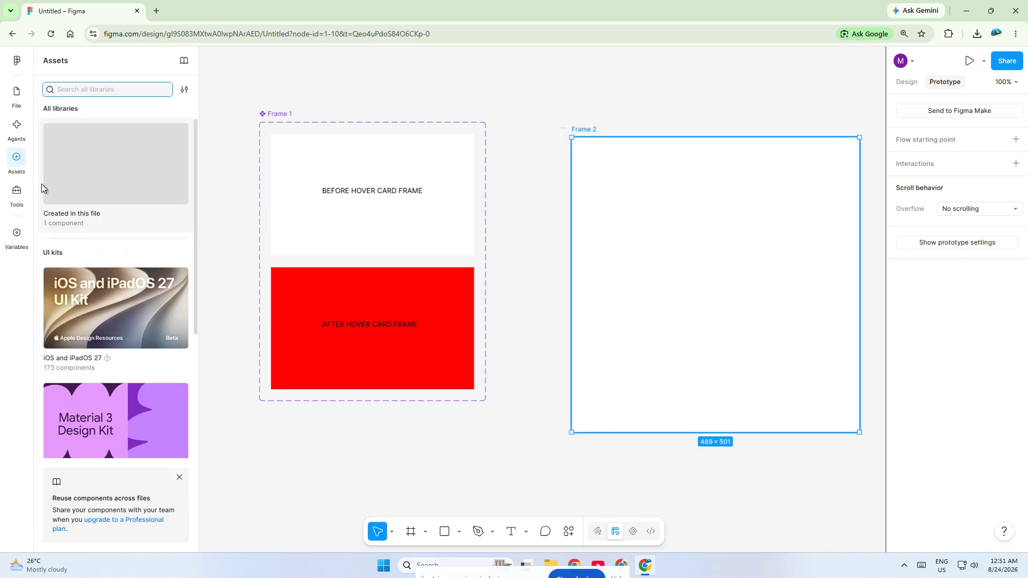
{"action": "left_click", "coordinate": [57, 192]}
{"action": "left_click_drag", "start_coordinate": [59, 172], "coordinate": [663, 321]}
{"action": "left_click", "coordinate": [642, 202]}
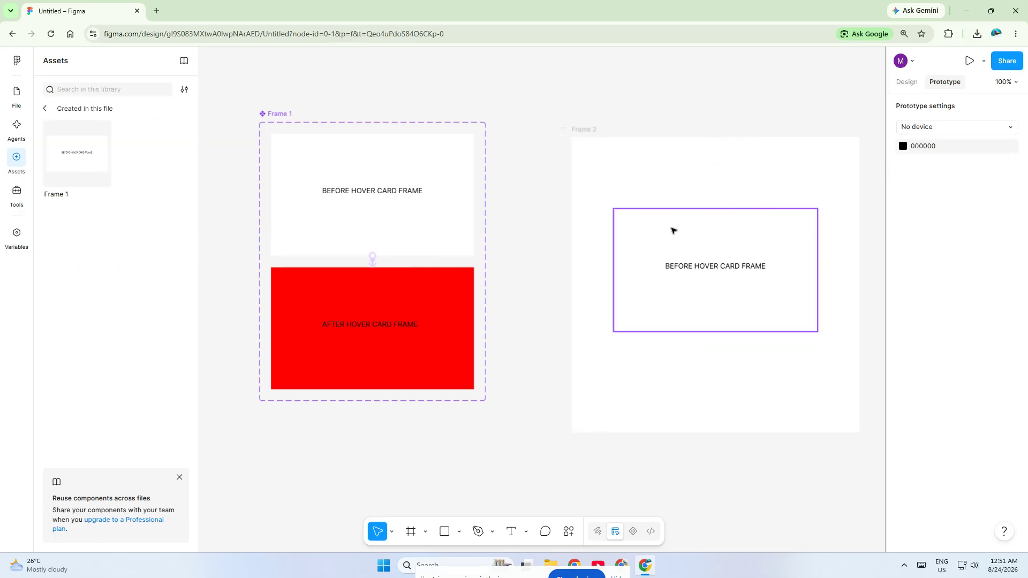
Select the card instance in the new frame and present the prototype to preview its hover interaction
{"action": "left_click", "coordinate": [676, 235]}
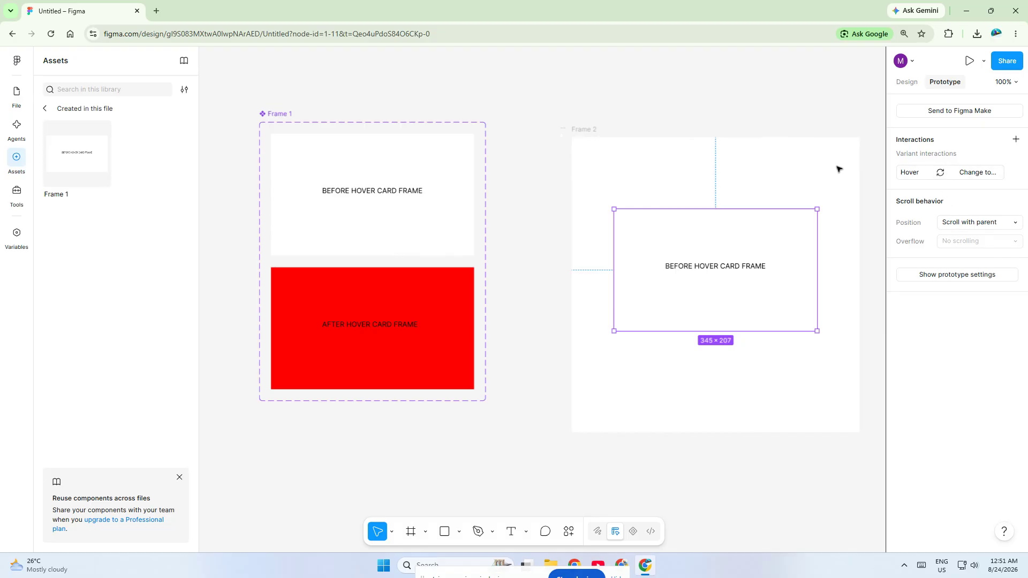
{"action": "left_click", "coordinate": [968, 62]}
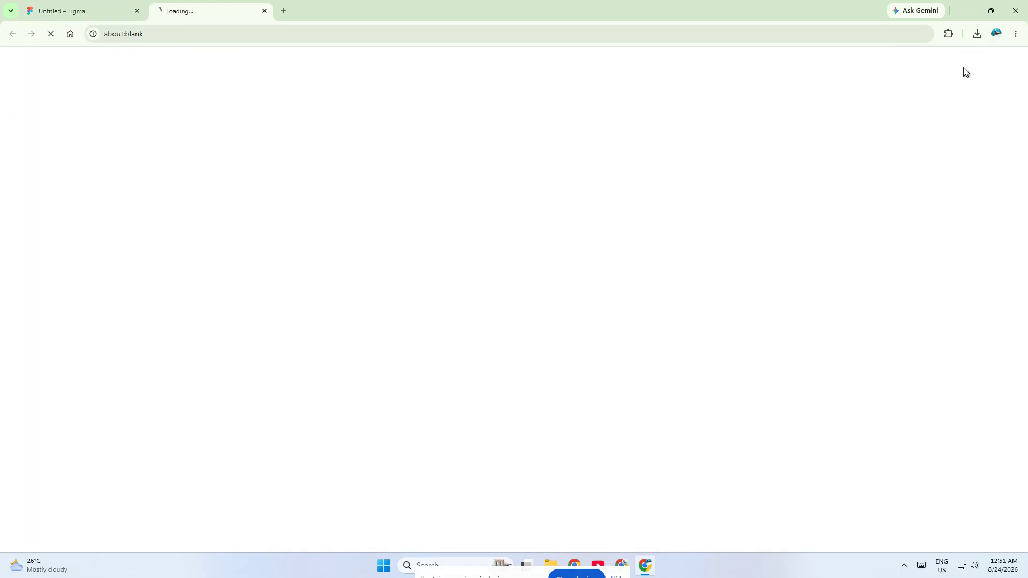